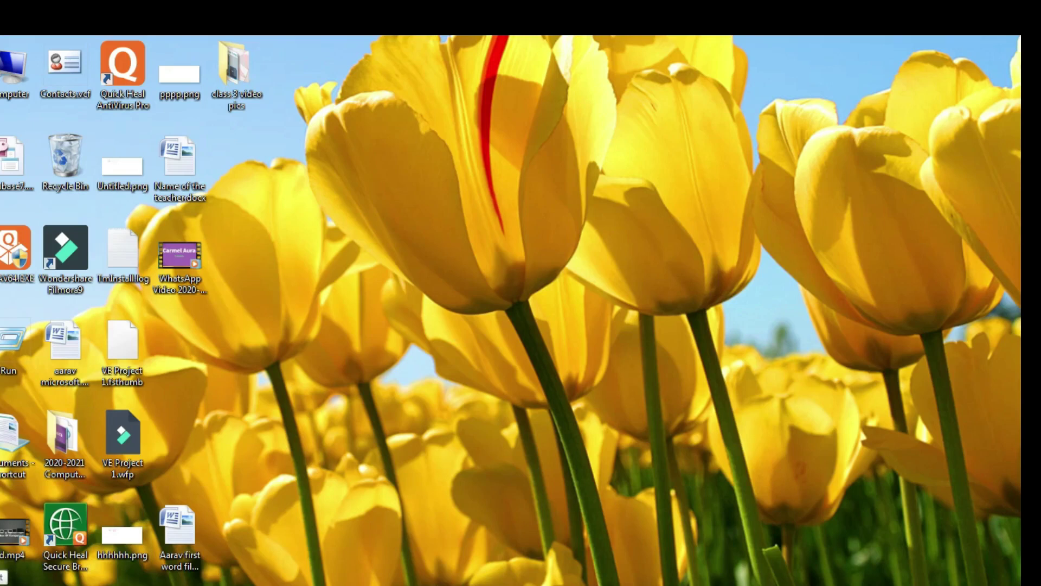
Launch Windows Explorer from Start menu Accessories, opening on the Libraries folder
key("super")
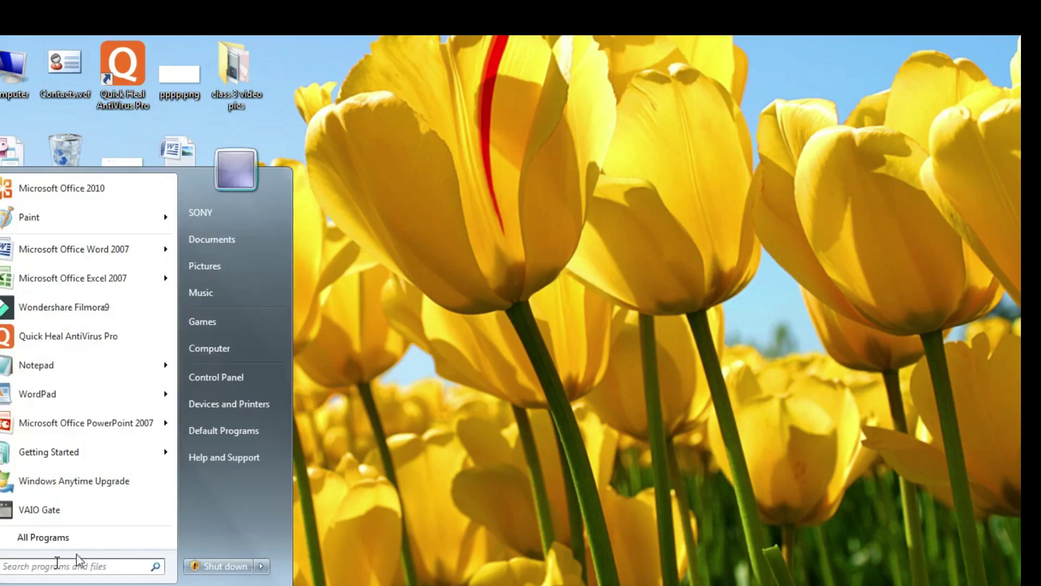
left_click(86, 539)
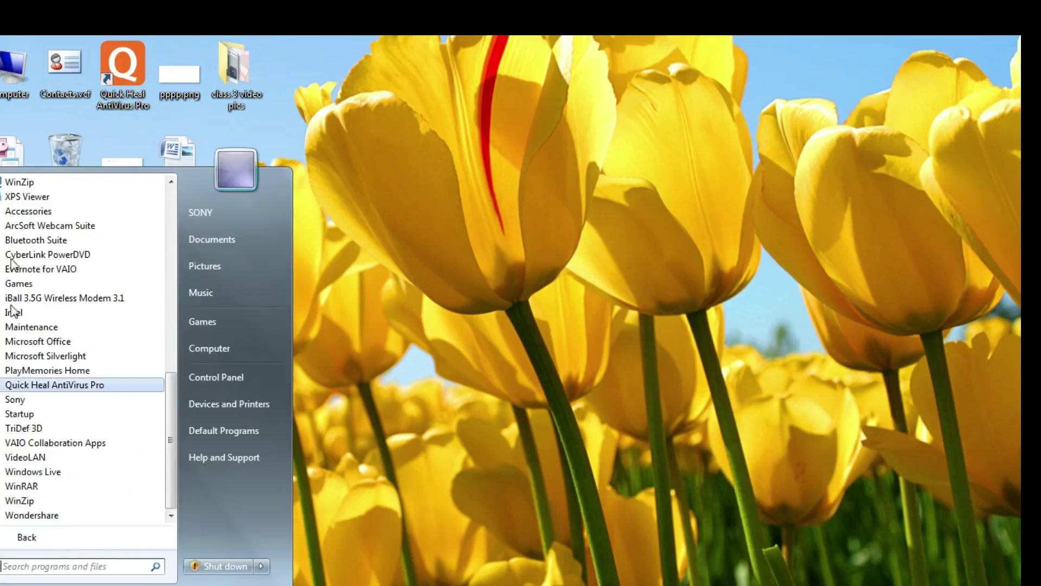
left_click(55, 215)
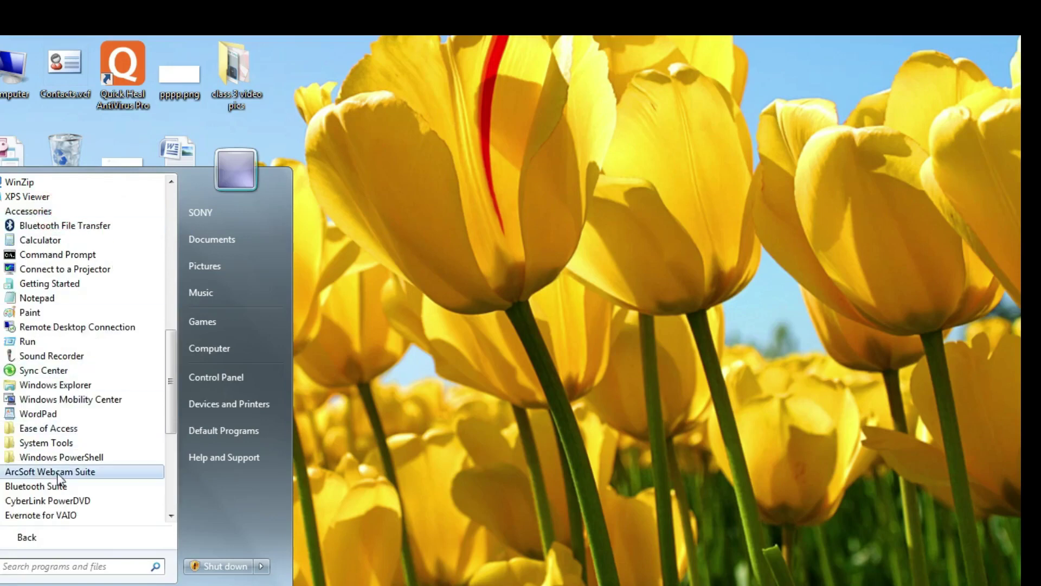
left_click(79, 390)
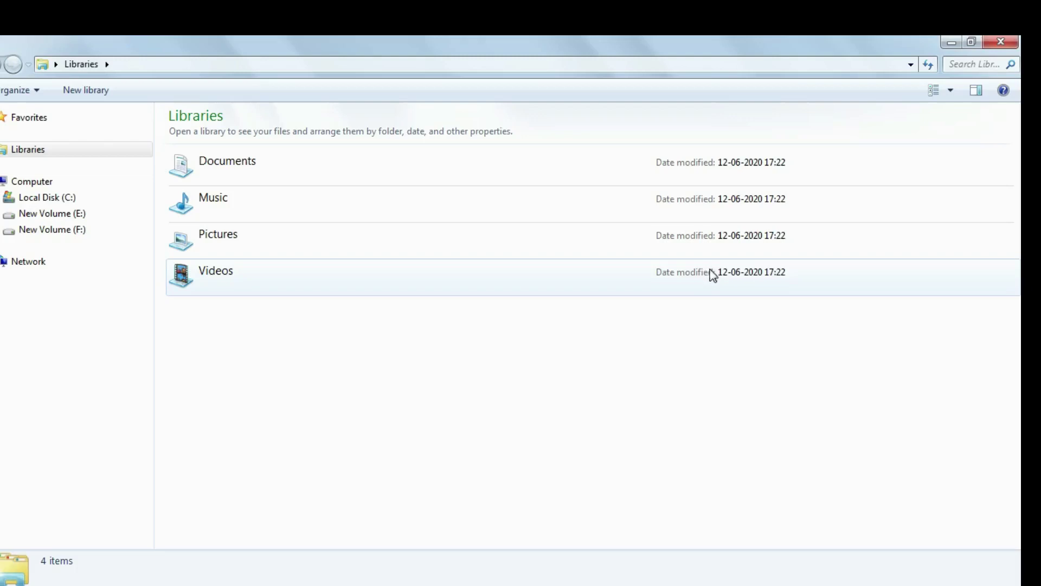
Switch the Libraries contents pane to Tiles view from the Views menu
left_click(685, 159)
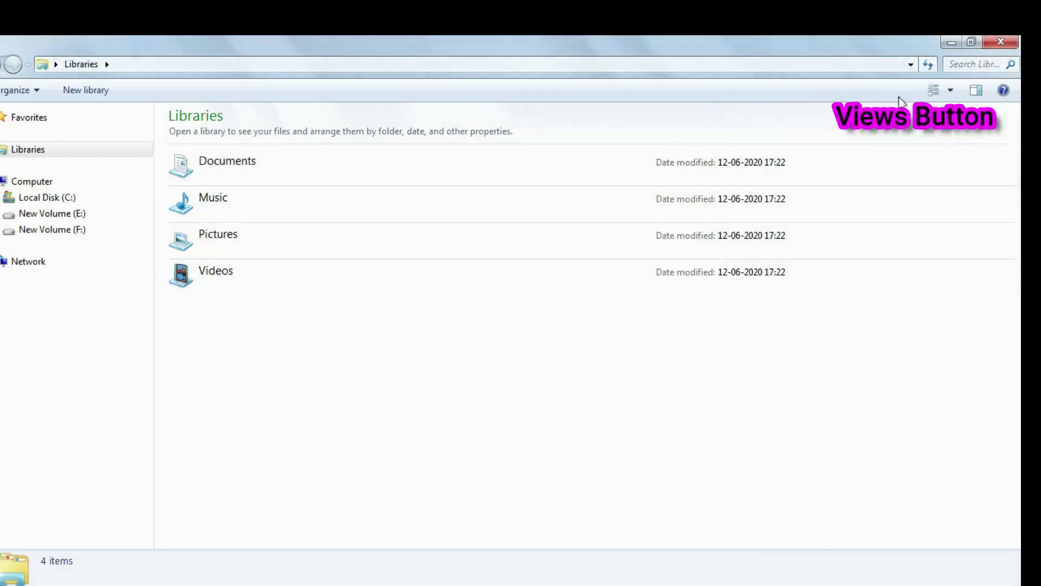
left_click(951, 92)
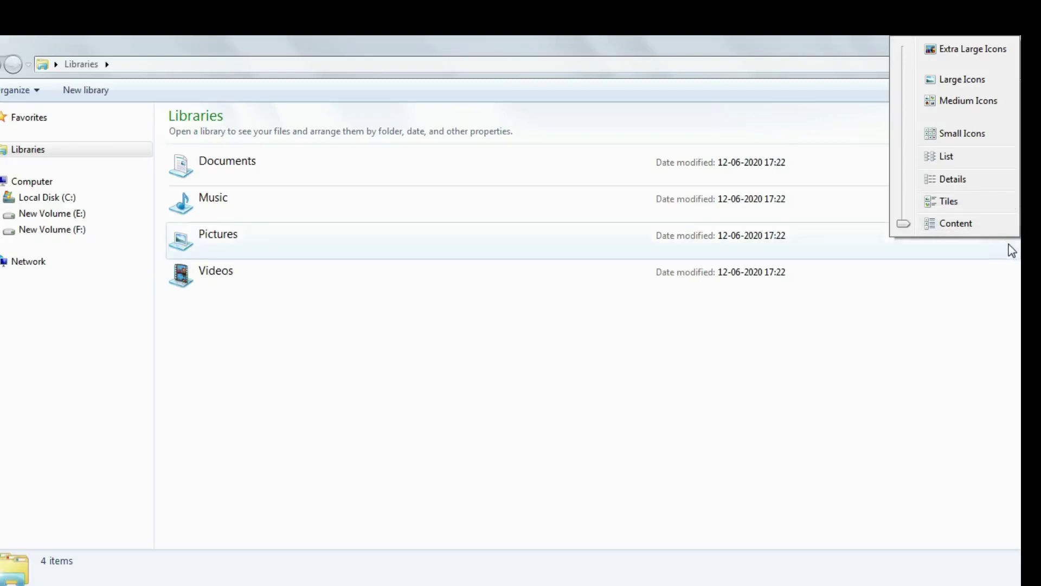
key("Up")
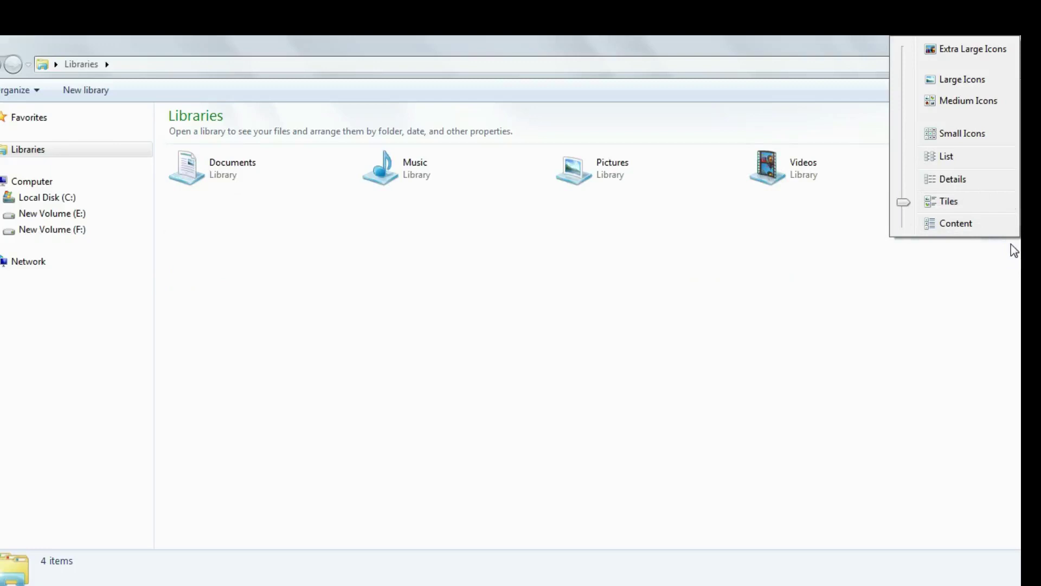